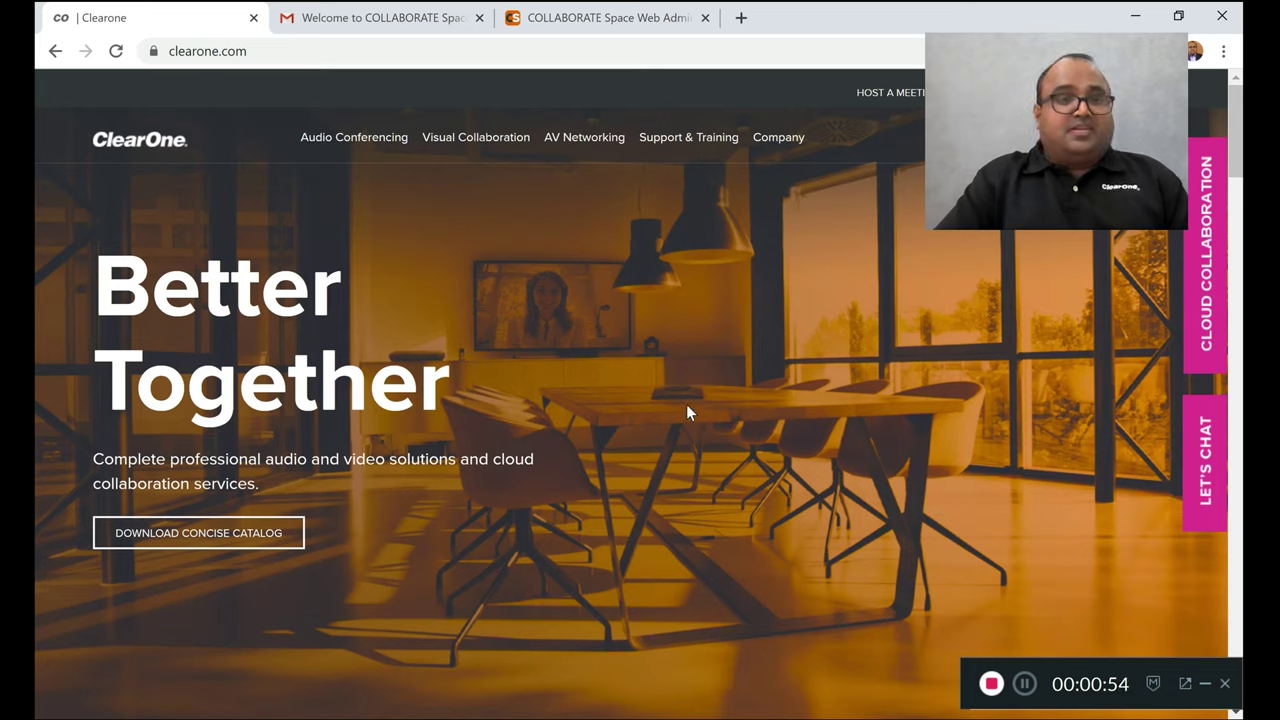
Open the free 90-day trial registration, accept the Privacy Policy and Terms, then check the welcome email
{"action": "left_click", "coordinate": [1210, 281]}
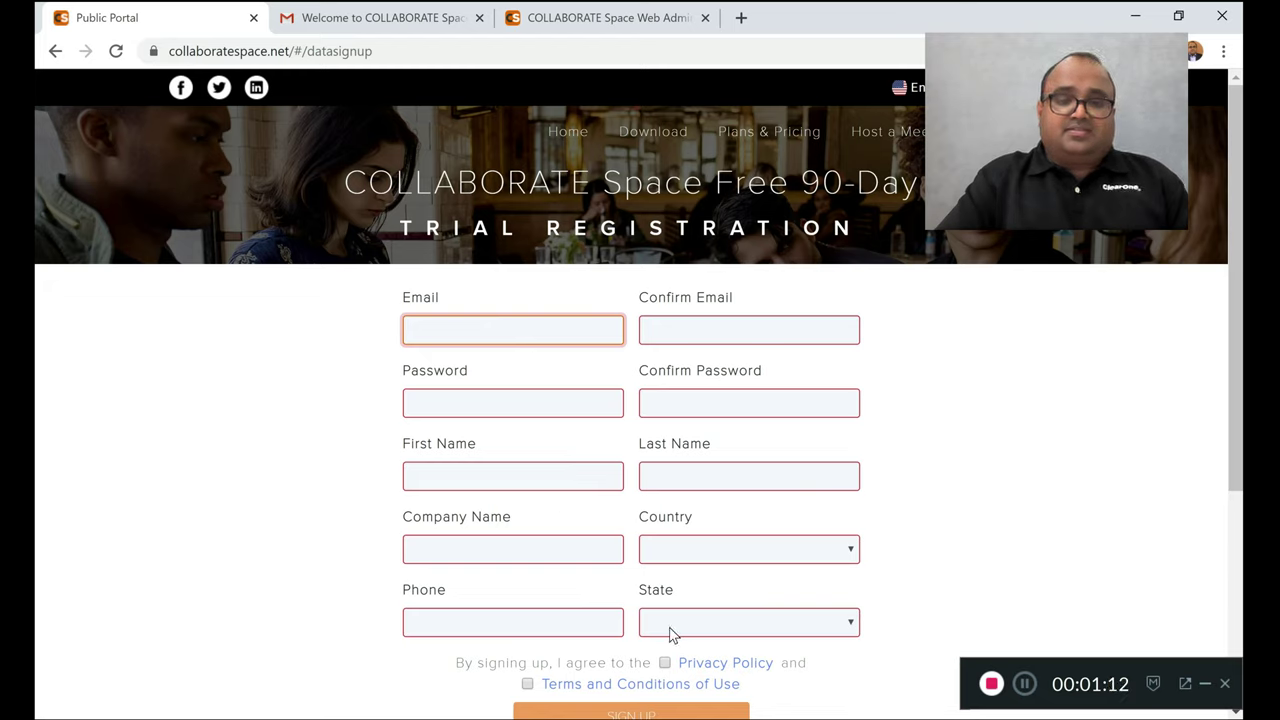
{"action": "left_click", "coordinate": [664, 663]}
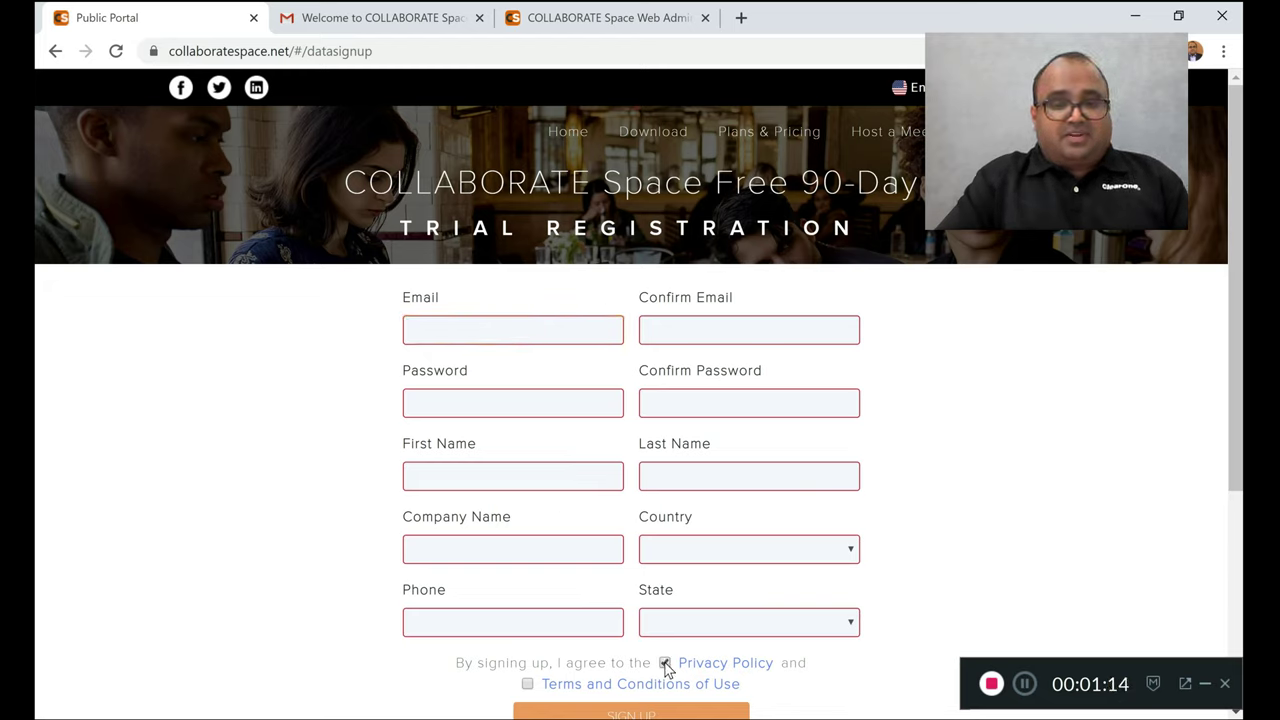
{"action": "left_click", "coordinate": [526, 688]}
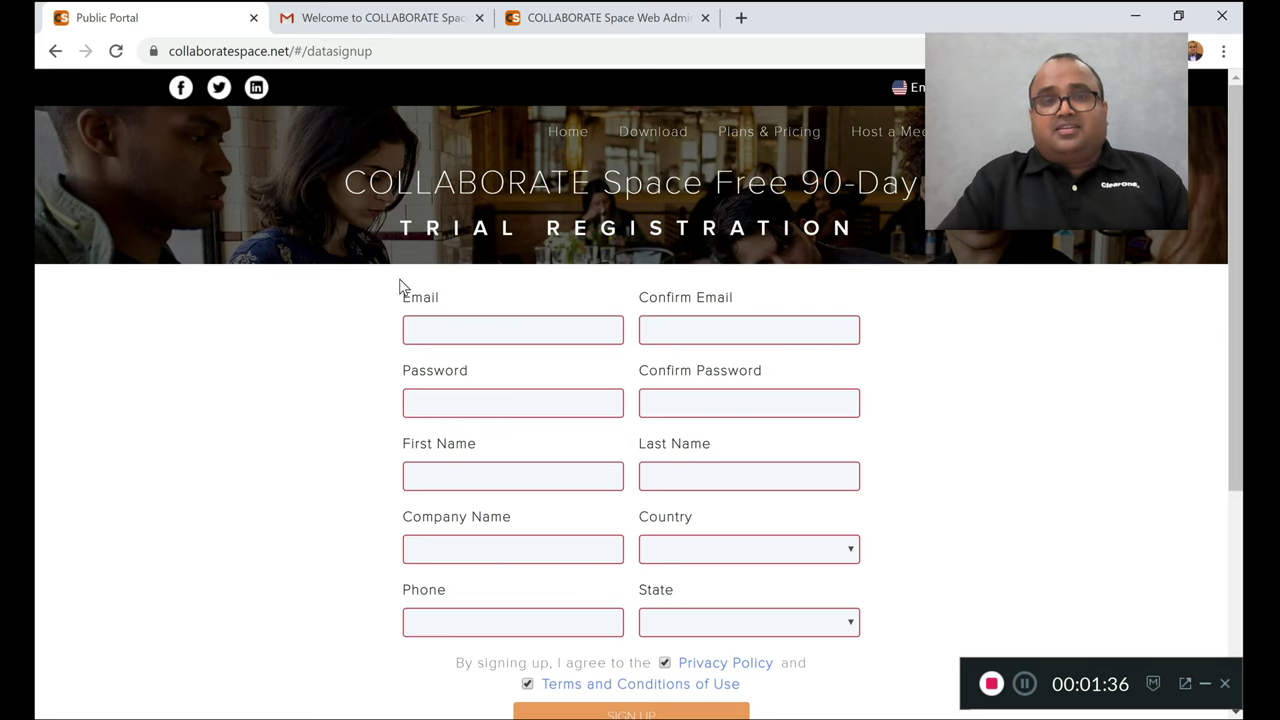
{"action": "left_click", "coordinate": [405, 20]}
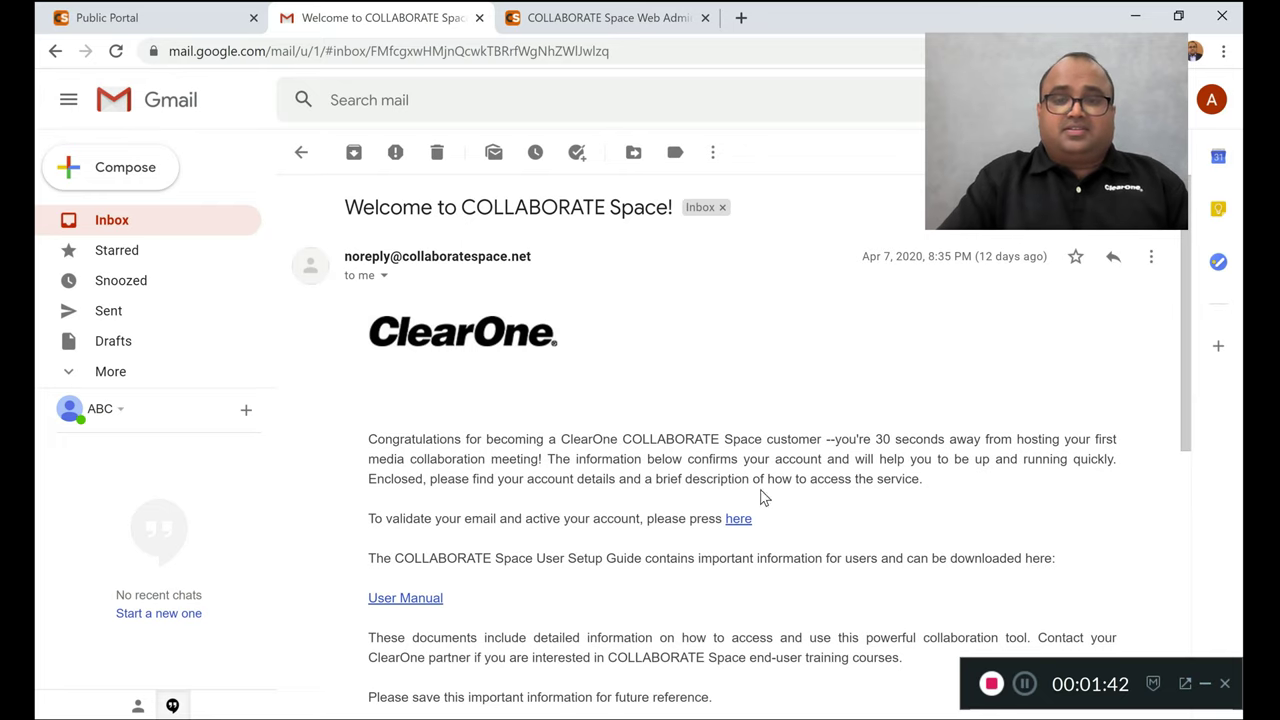
Follow the 'here' validation link in the Welcome to COLLABORATE Space email
{"action": "left_click", "coordinate": [738, 519]}
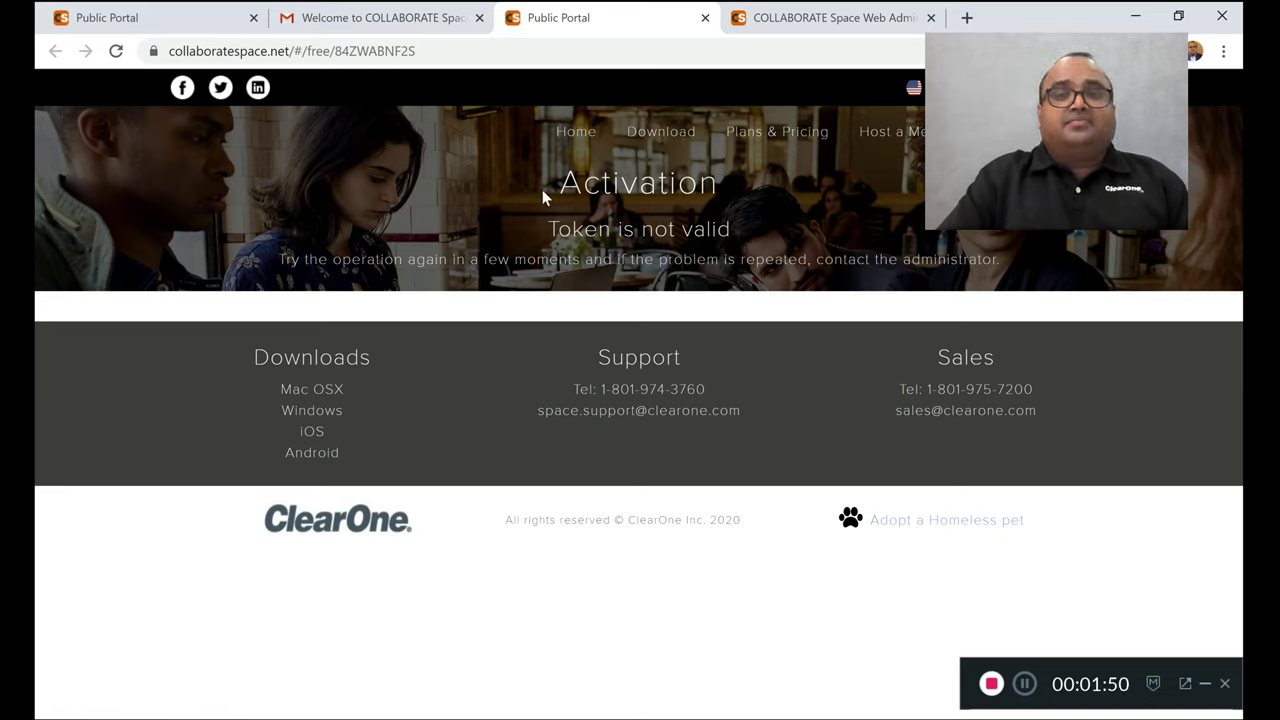
Visit the portal's Download page and bring up the COLLABORATE Space app start screen
{"action": "left_click", "coordinate": [668, 140]}
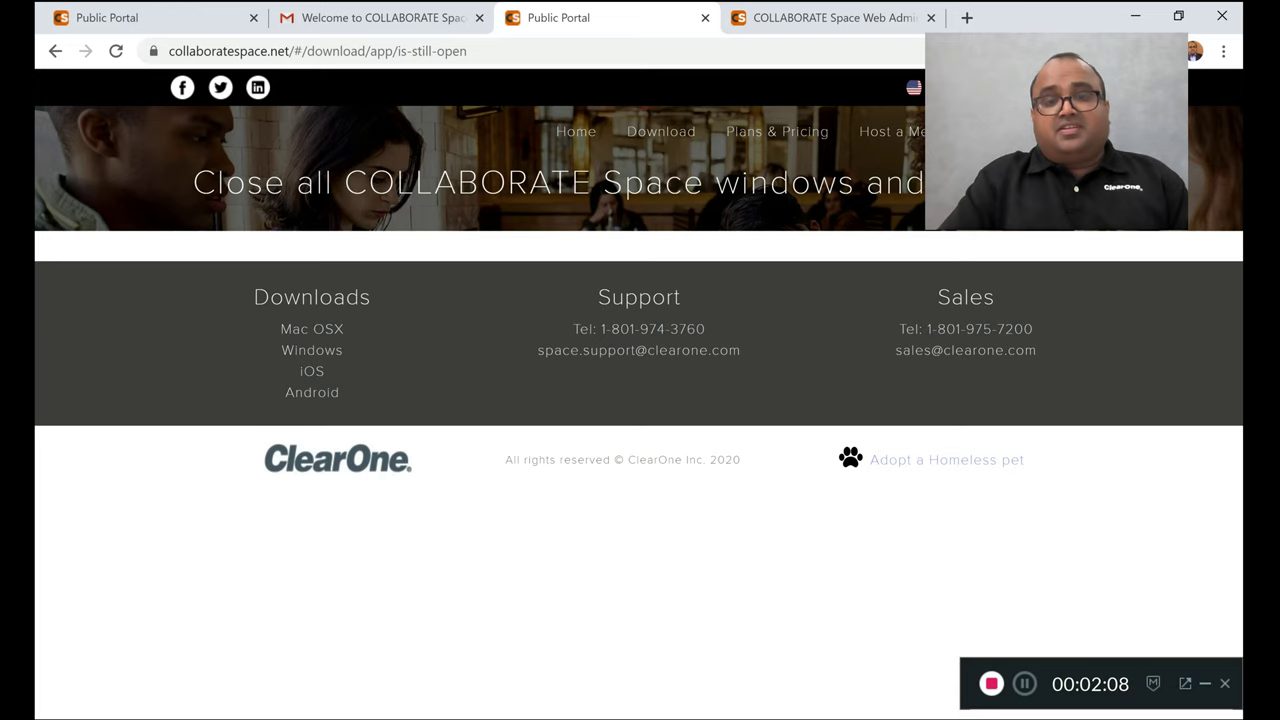
{"action": "left_click", "coordinate": [615, 719]}
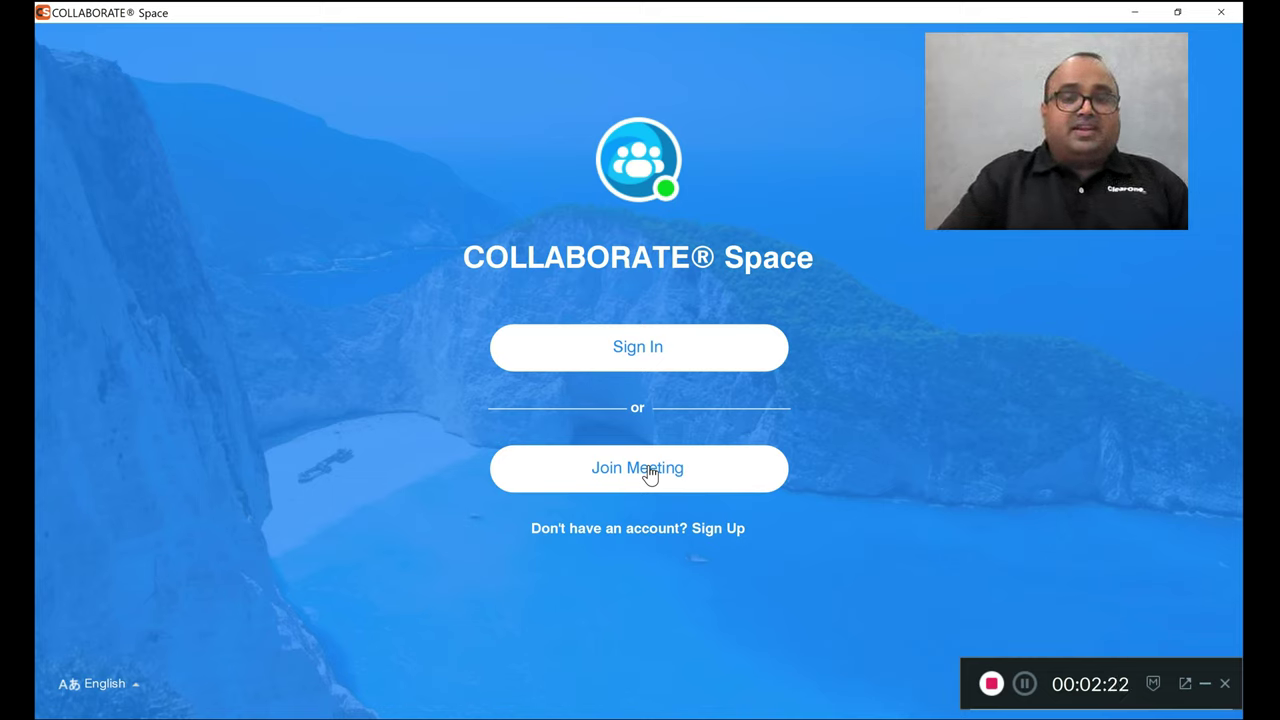
Sign in to the new COLLABORATE Space account by entering the account password
{"action": "left_click", "coordinate": [634, 346]}
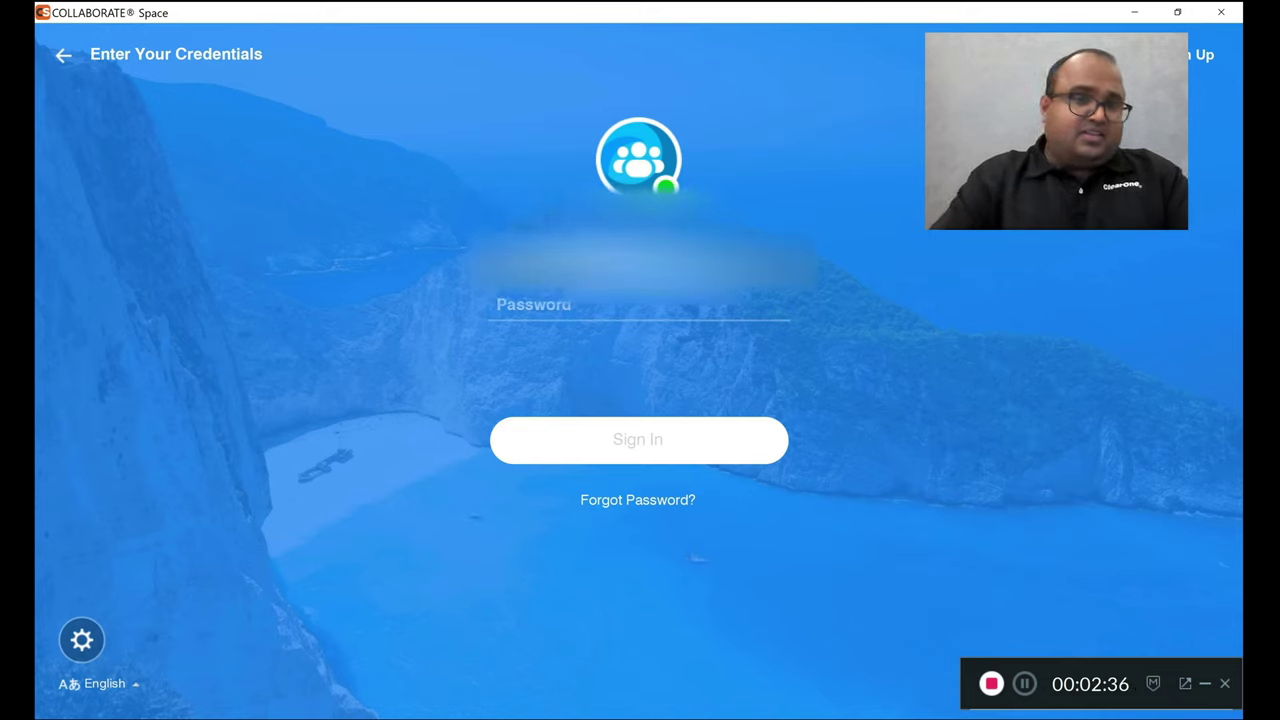
{"action": "left_click", "coordinate": [498, 305]}
{"action": "type", "text": "••••••••"}
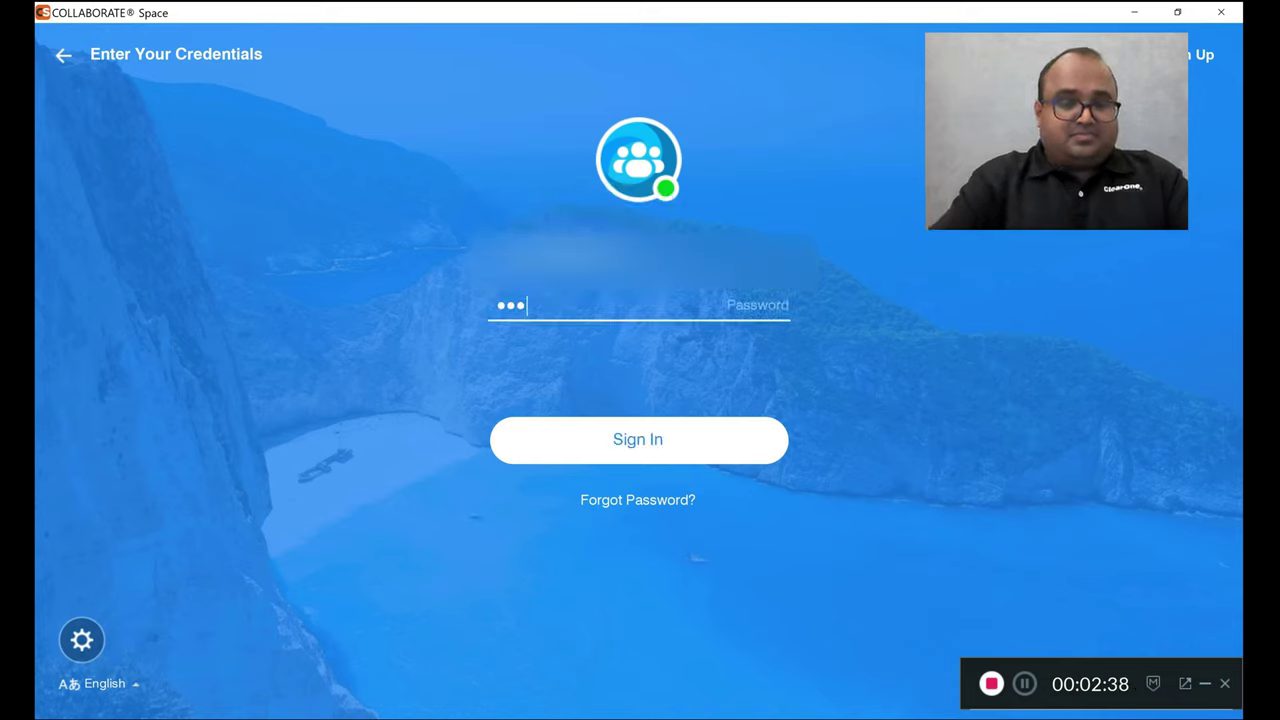
{"action": "type", "text": "••••"}
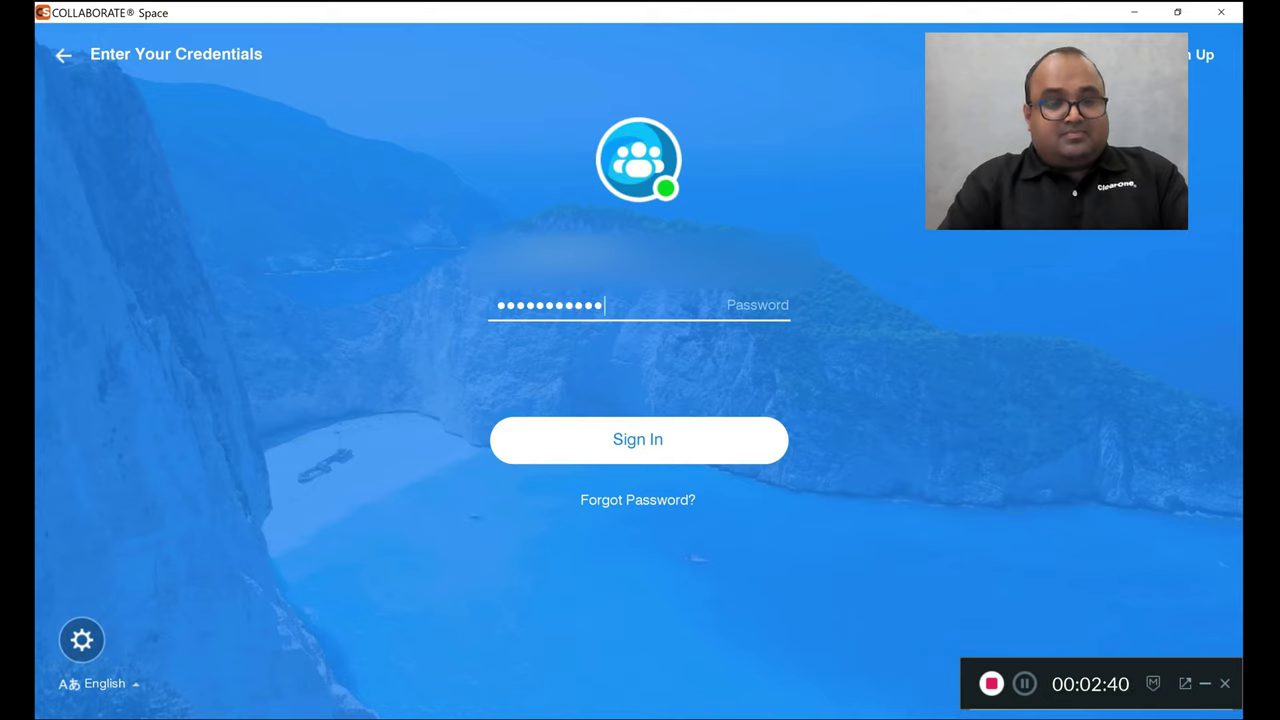
{"action": "left_click", "coordinate": [634, 447]}
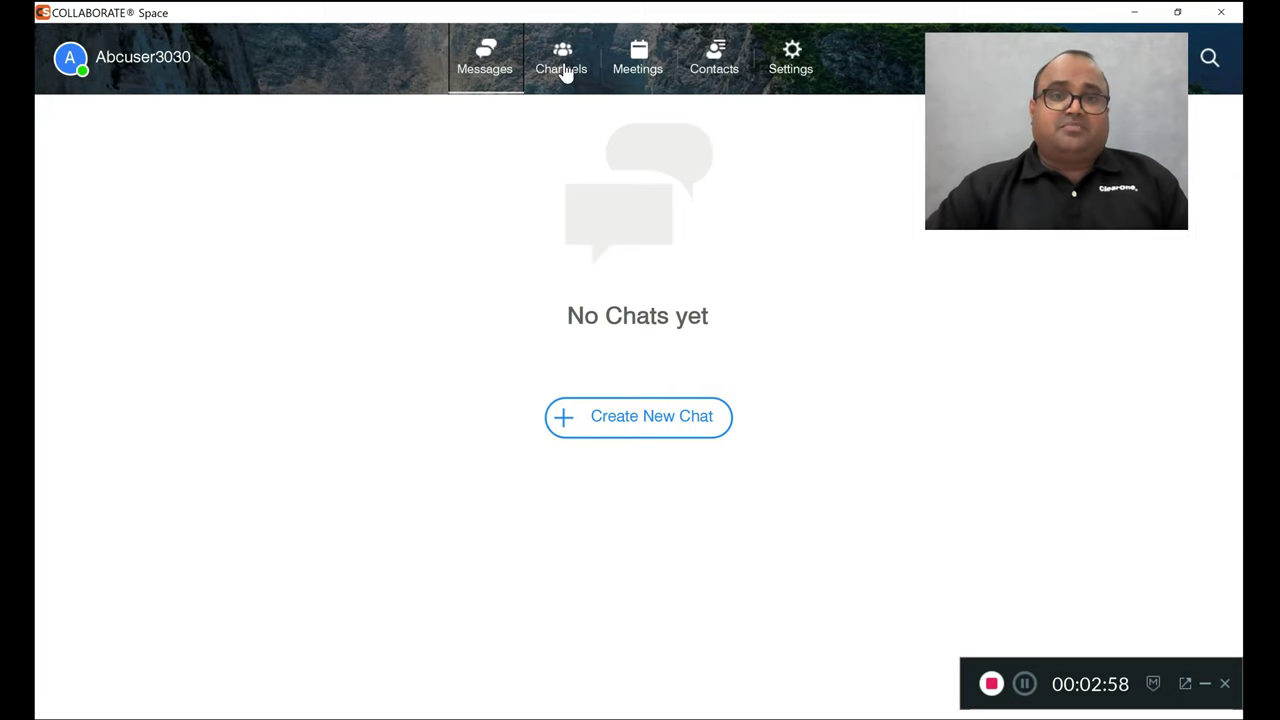
Create a new meeting with subject 'Online Class' and enable Record Meeting in the Cloud
{"action": "left_click", "coordinate": [640, 62]}
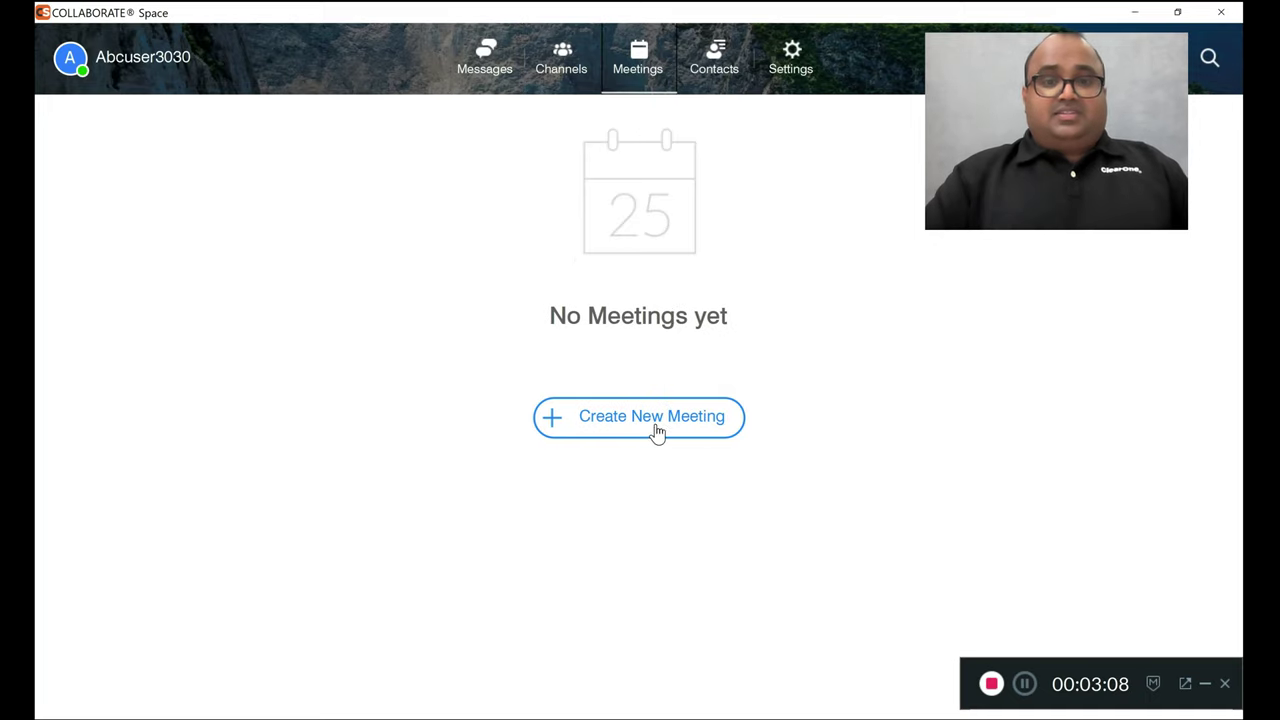
{"action": "left_click", "coordinate": [657, 431]}
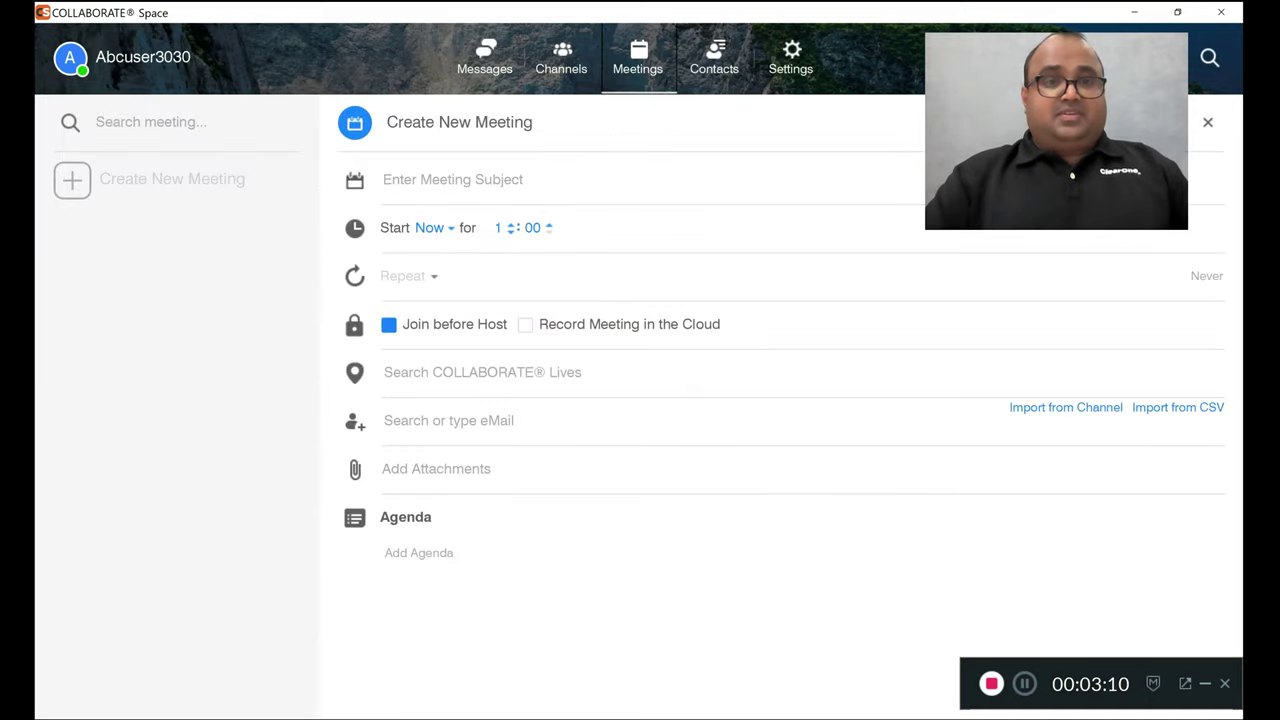
{"action": "type", "text": "Onli"}
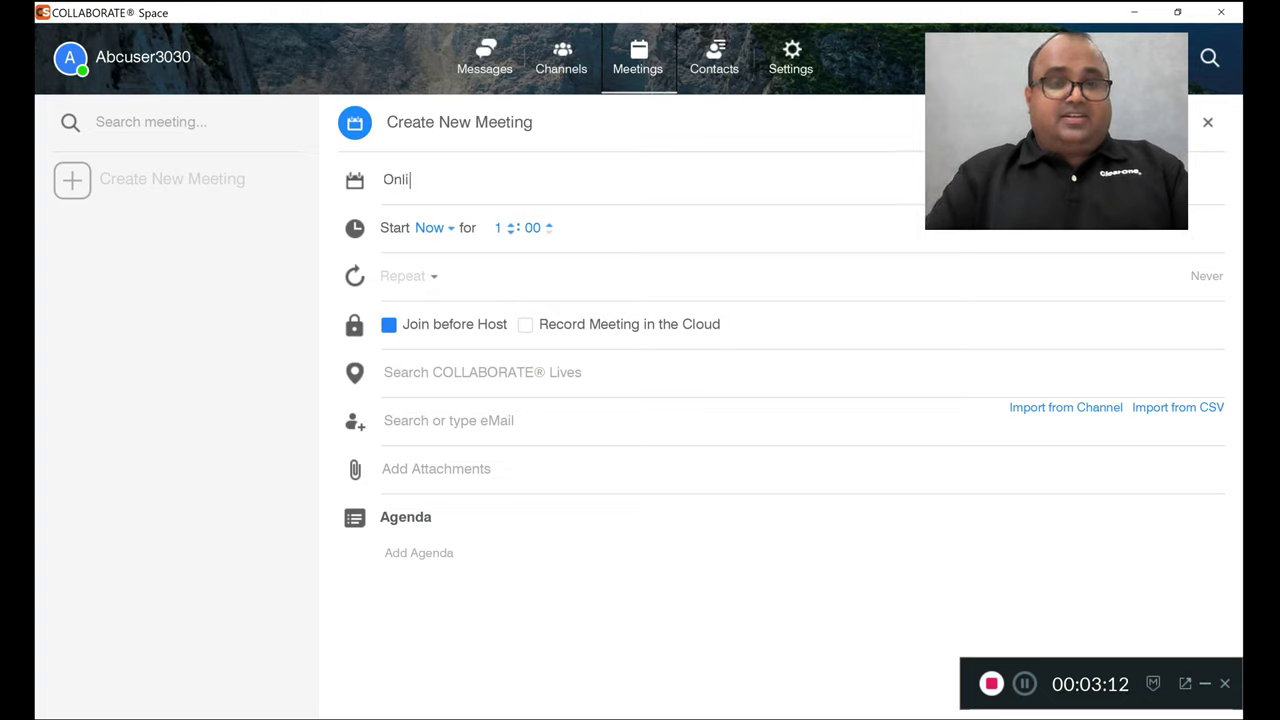
{"action": "type", "text": "ne Class"}
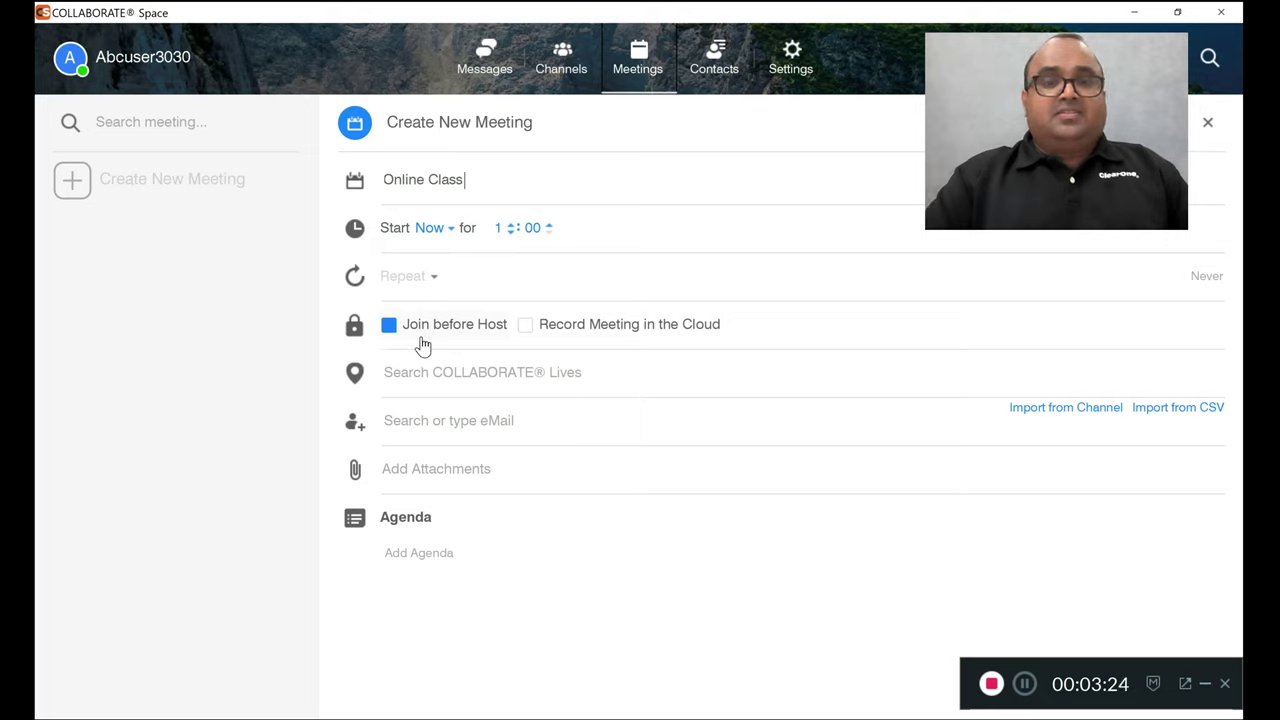
{"action": "left_click", "coordinate": [527, 332]}
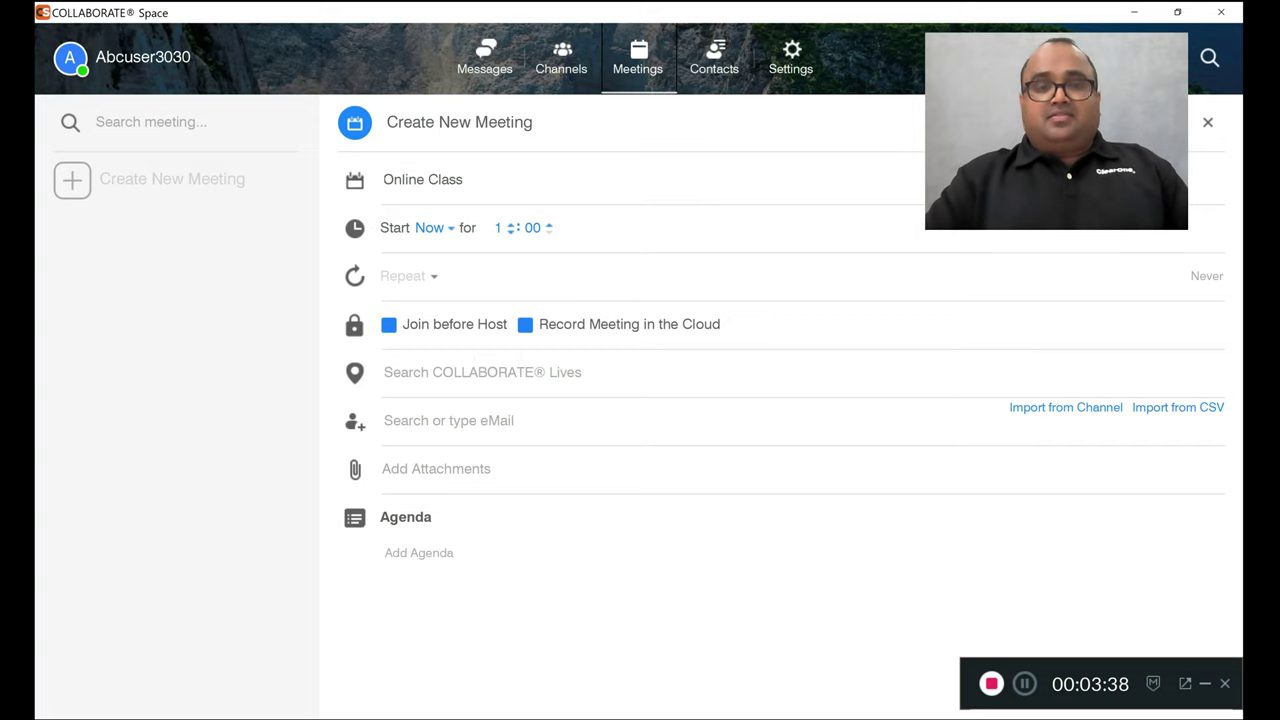
Invite the suggested contact and add a second attendee by typing their e-mail address
{"action": "left_click", "coordinate": [449, 420]}
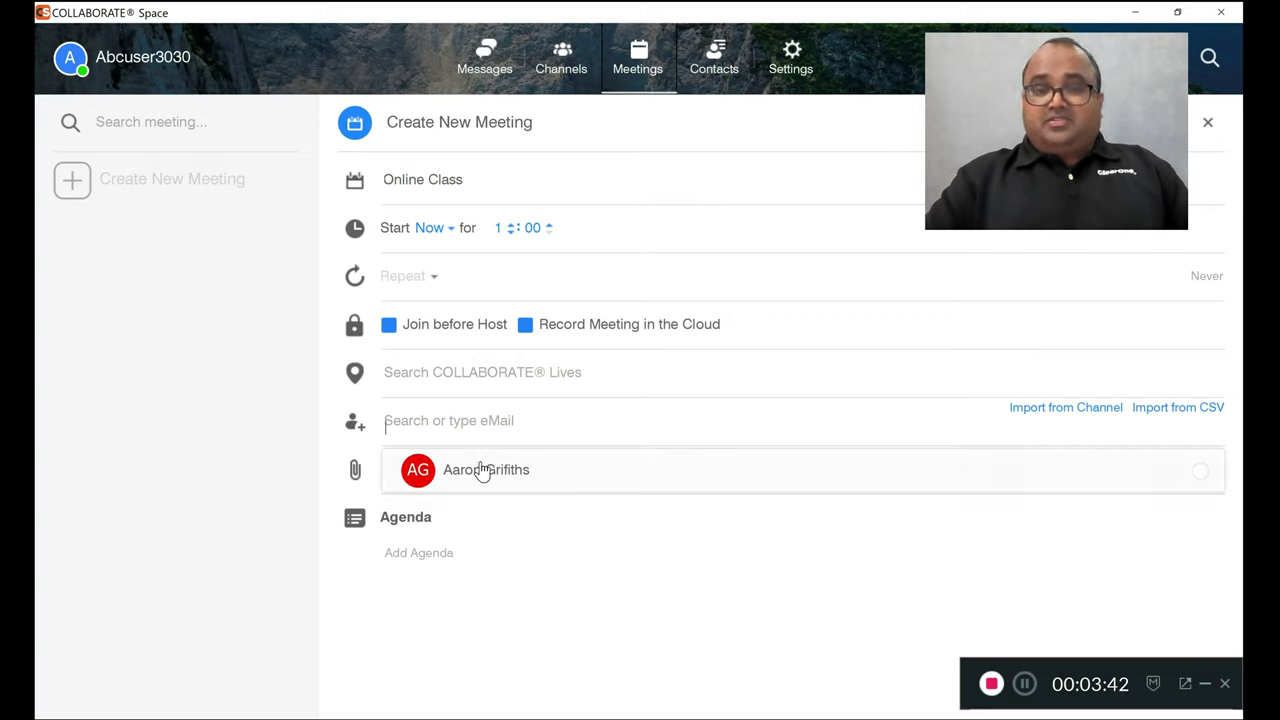
{"action": "left_click", "coordinate": [517, 478]}
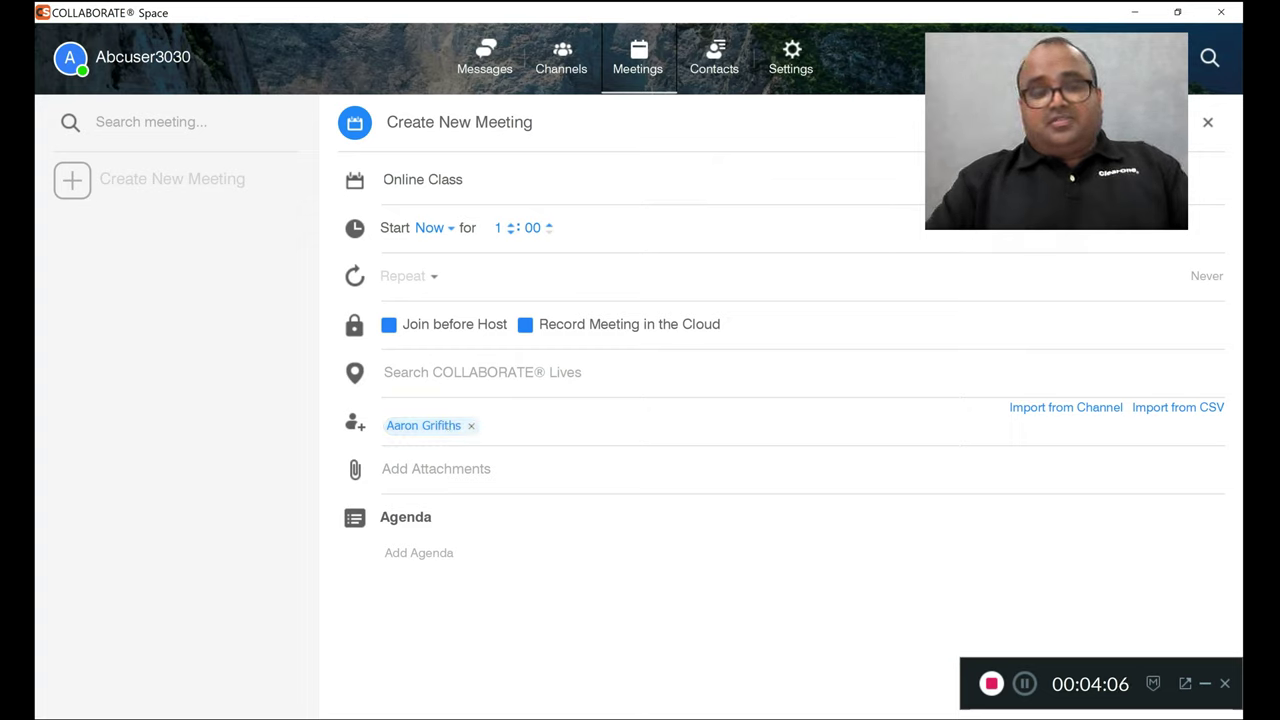
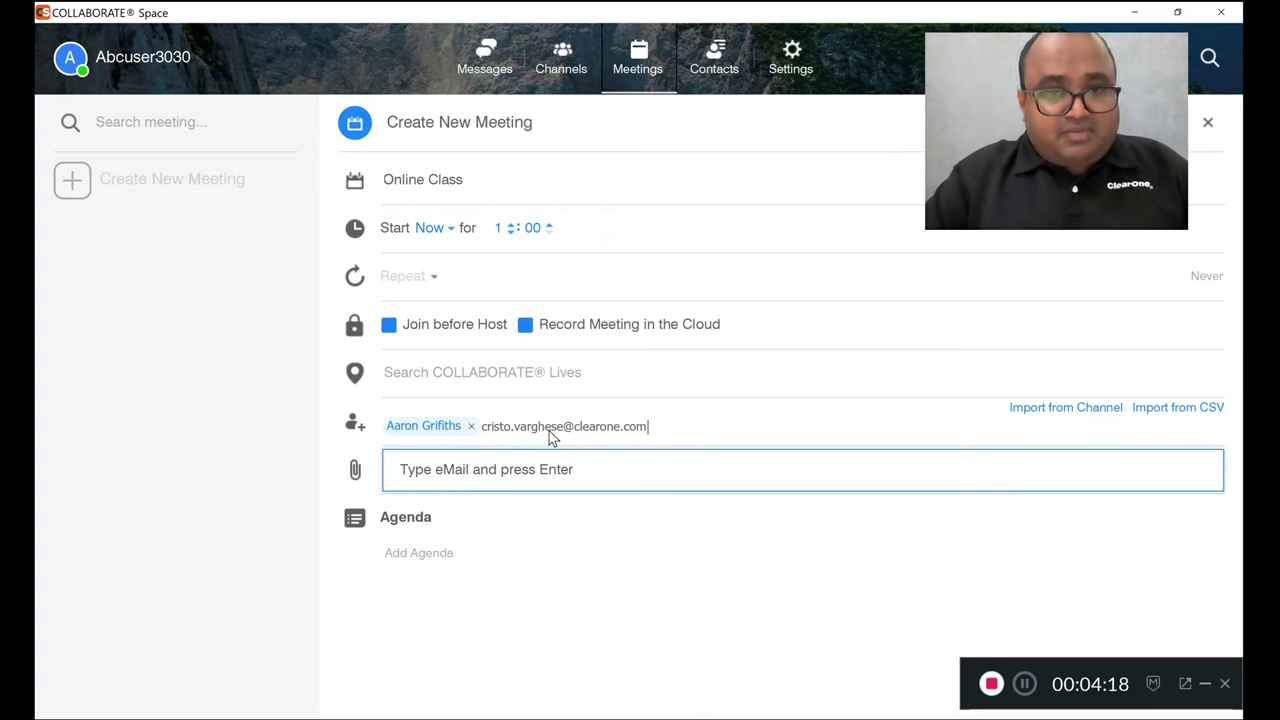
{"action": "key", "text": "Return"}
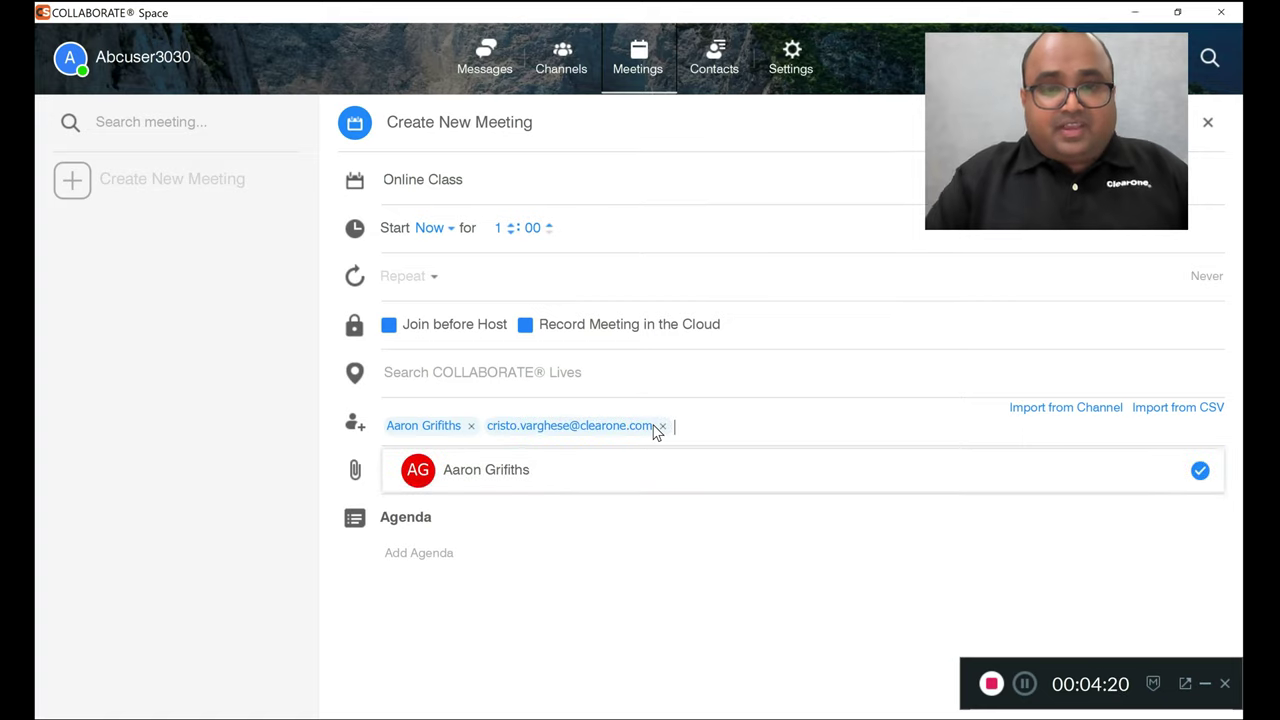
Add agenda items 'Collaborate Space', 'Online Class' and 'Multi Cameras Transmission'
{"action": "left_click", "coordinate": [603, 566]}
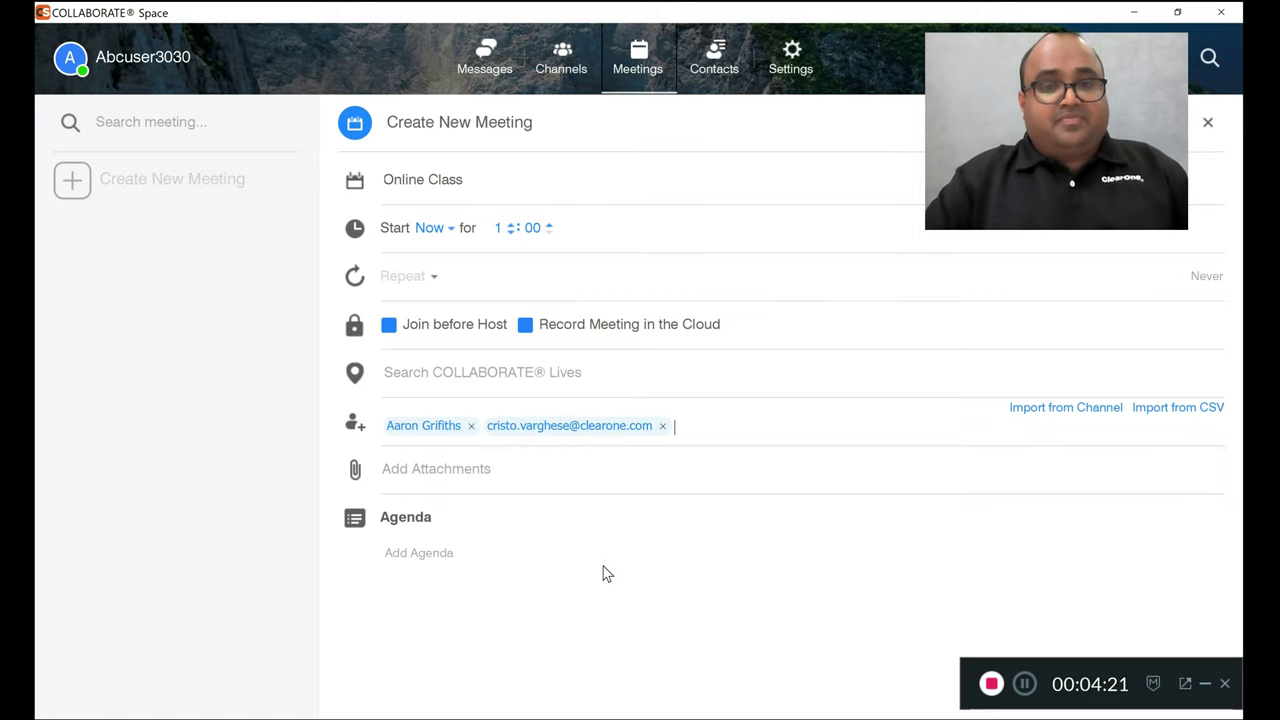
{"action": "left_click", "coordinate": [419, 553]}
{"action": "type", "text": "Co"}
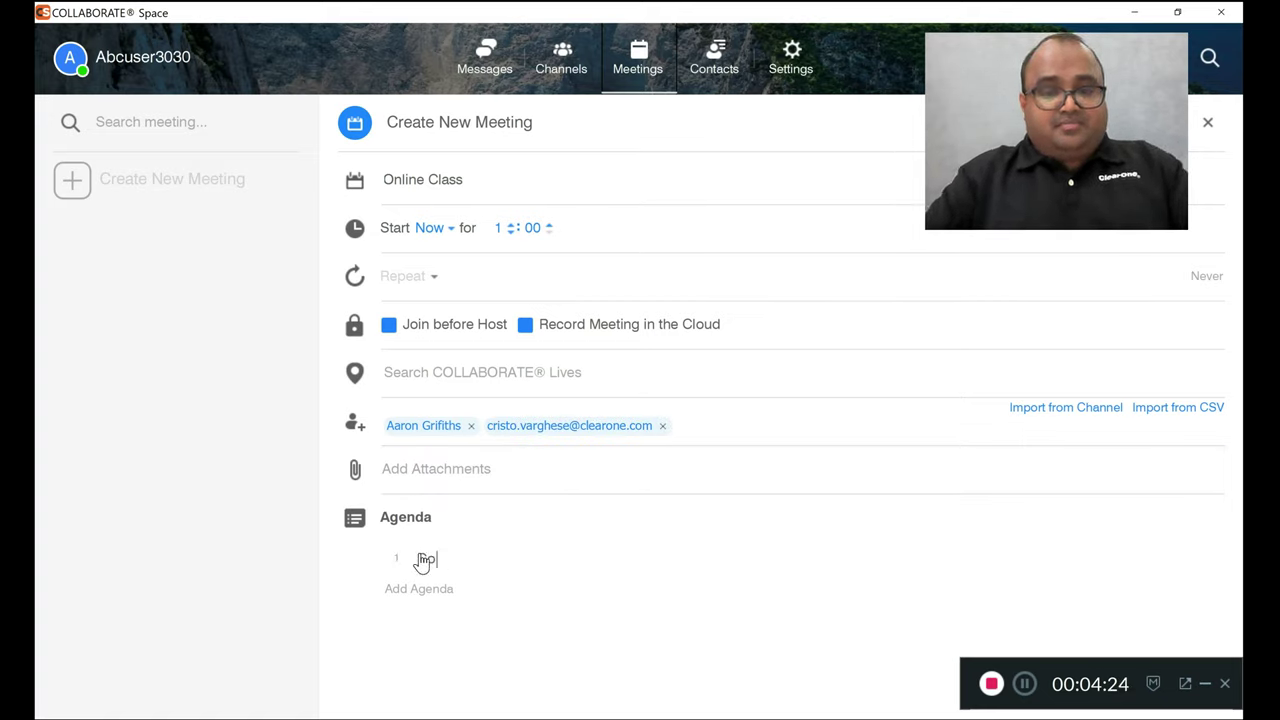
{"action": "type", "text": "llaborate Space"}
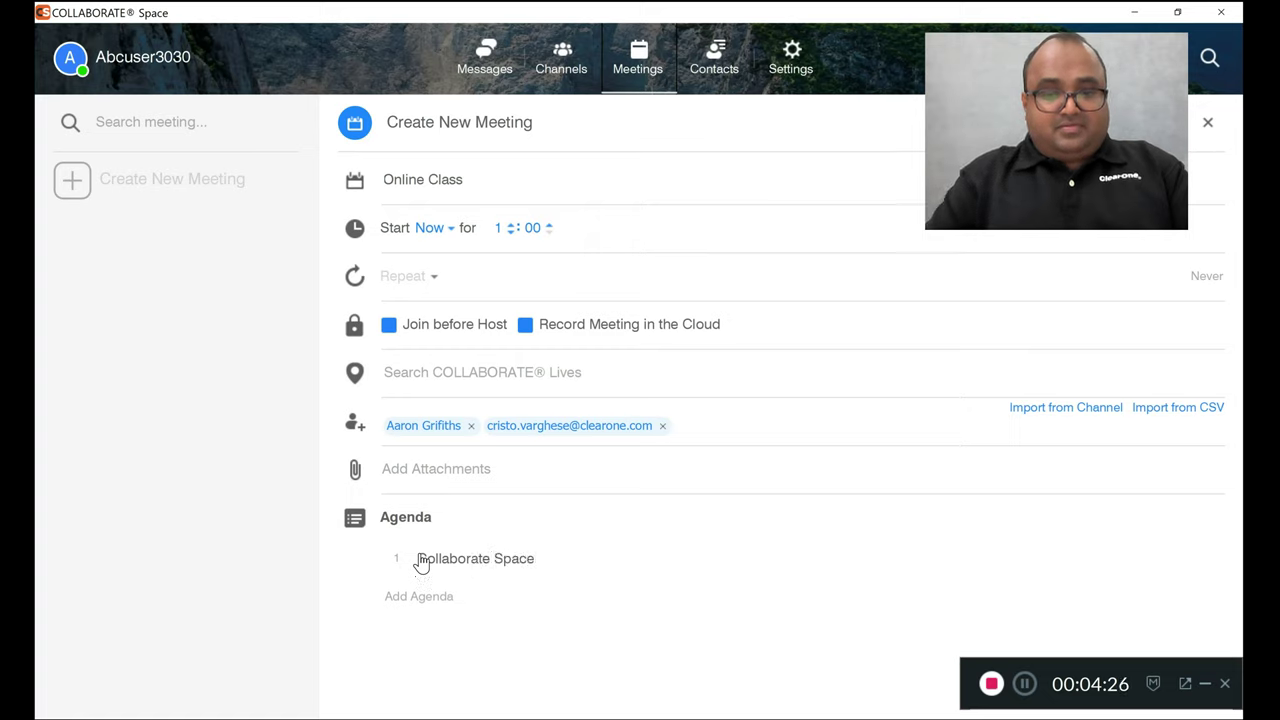
{"action": "key", "text": "Return"}
{"action": "type", "text": "Online Class"}
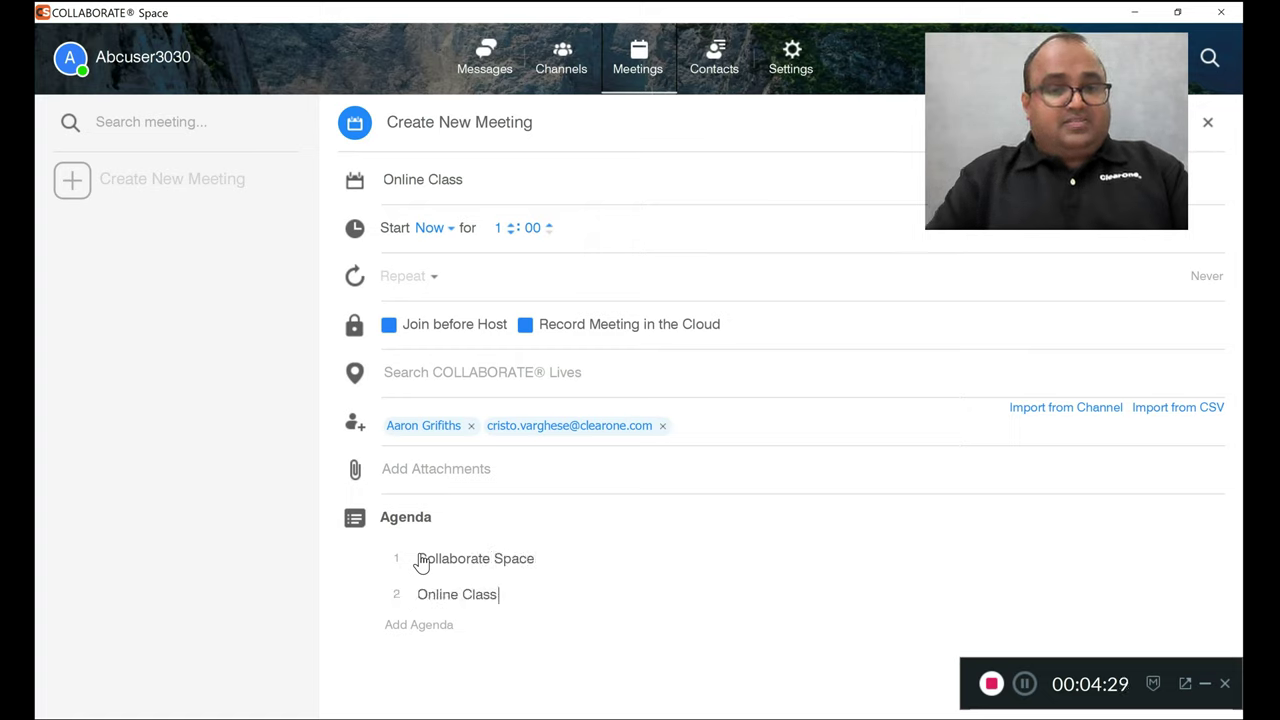
{"action": "key", "text": "Return"}
{"action": "type", "text": "M"}
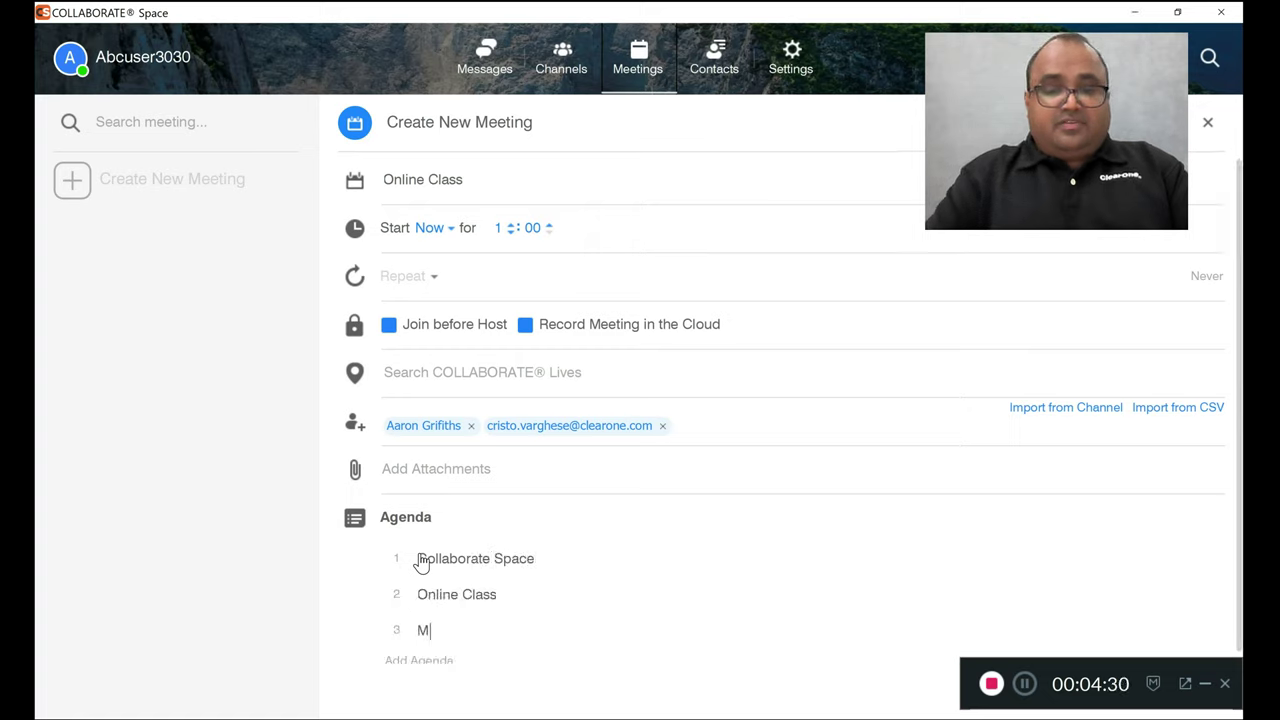
{"action": "type", "text": "ulti "}
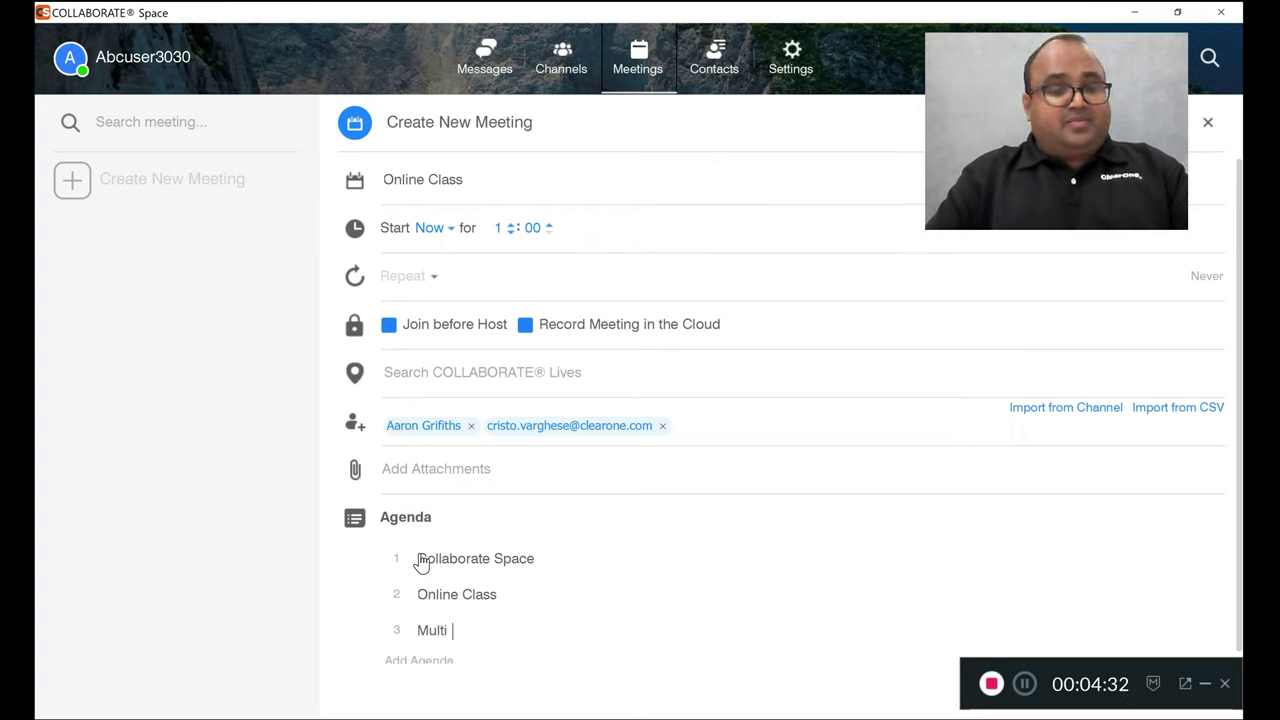
{"action": "type", "text": "Cameras"}
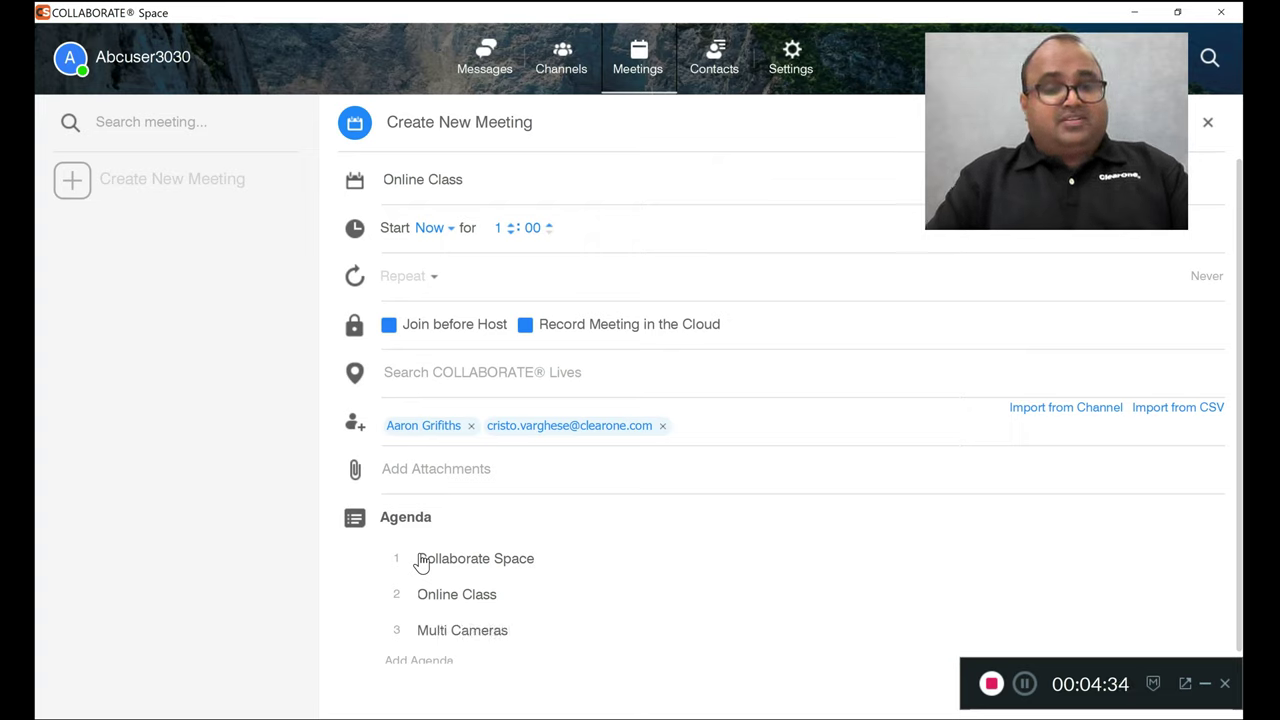
{"action": "type", "text": " Transmi"}
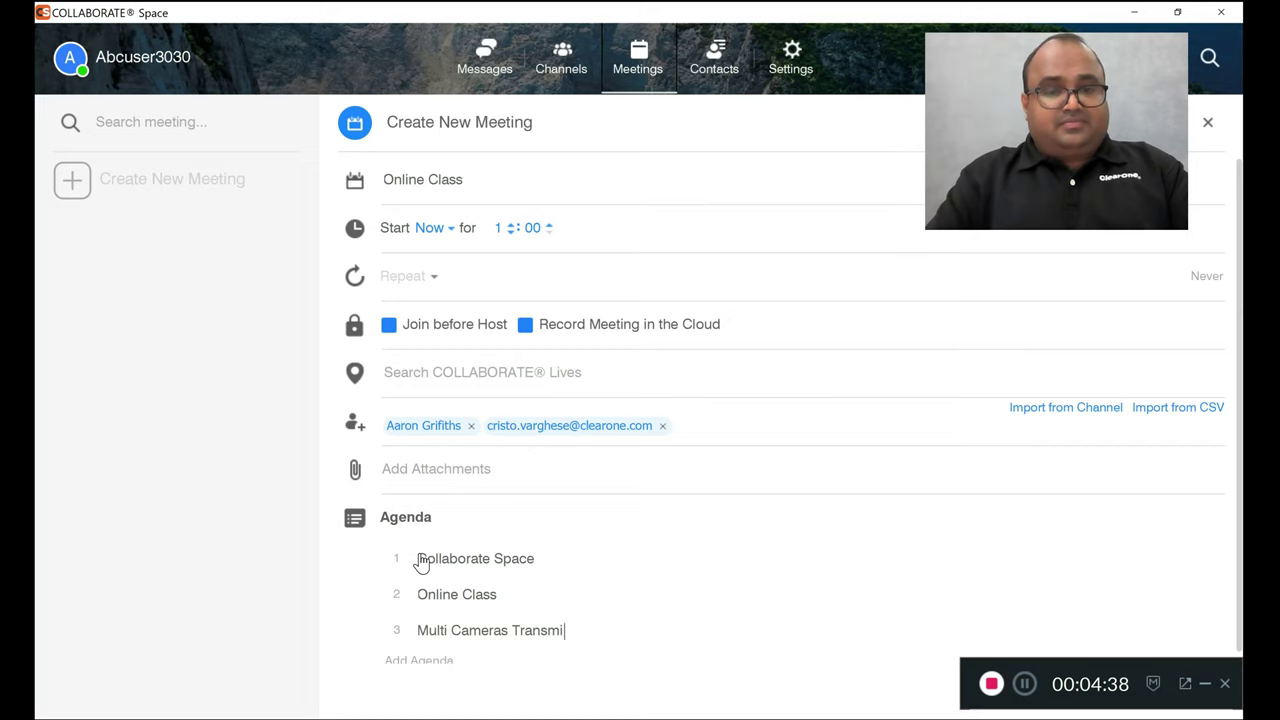
{"action": "type", "text": "ssion"}
{"action": "key", "text": "Return"}
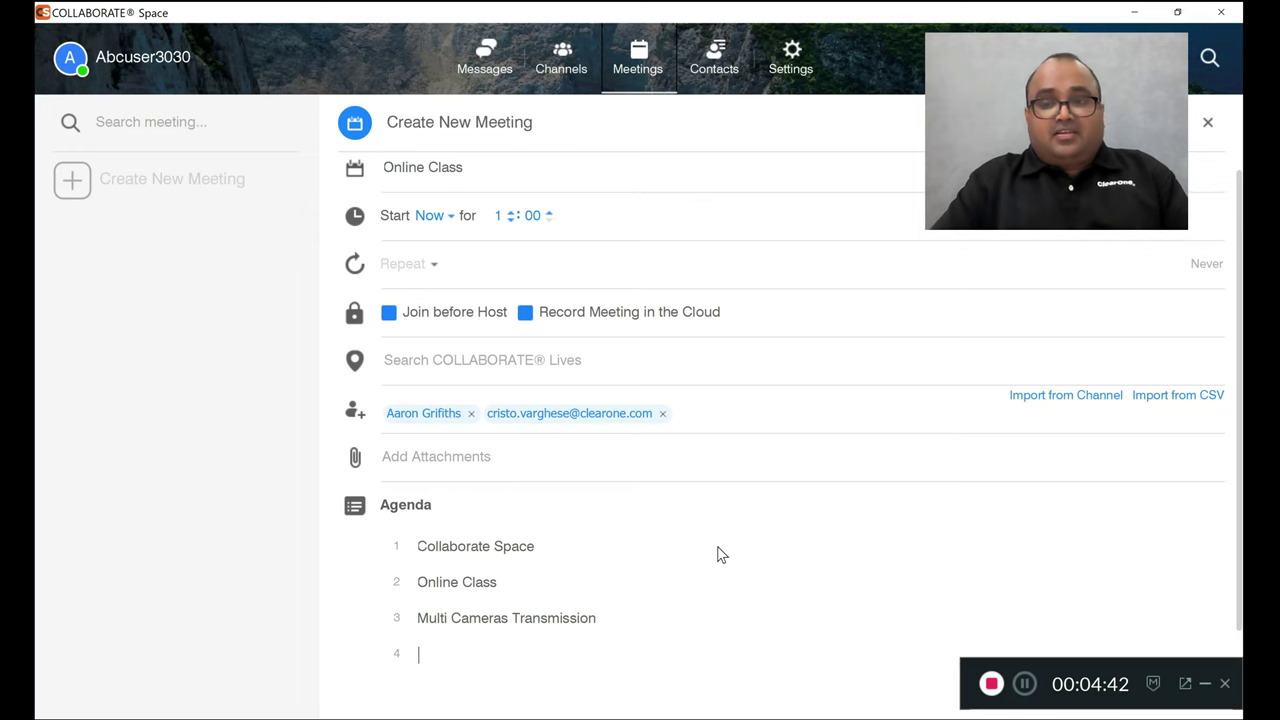
{"action": "left_click", "coordinate": [1178, 14]}
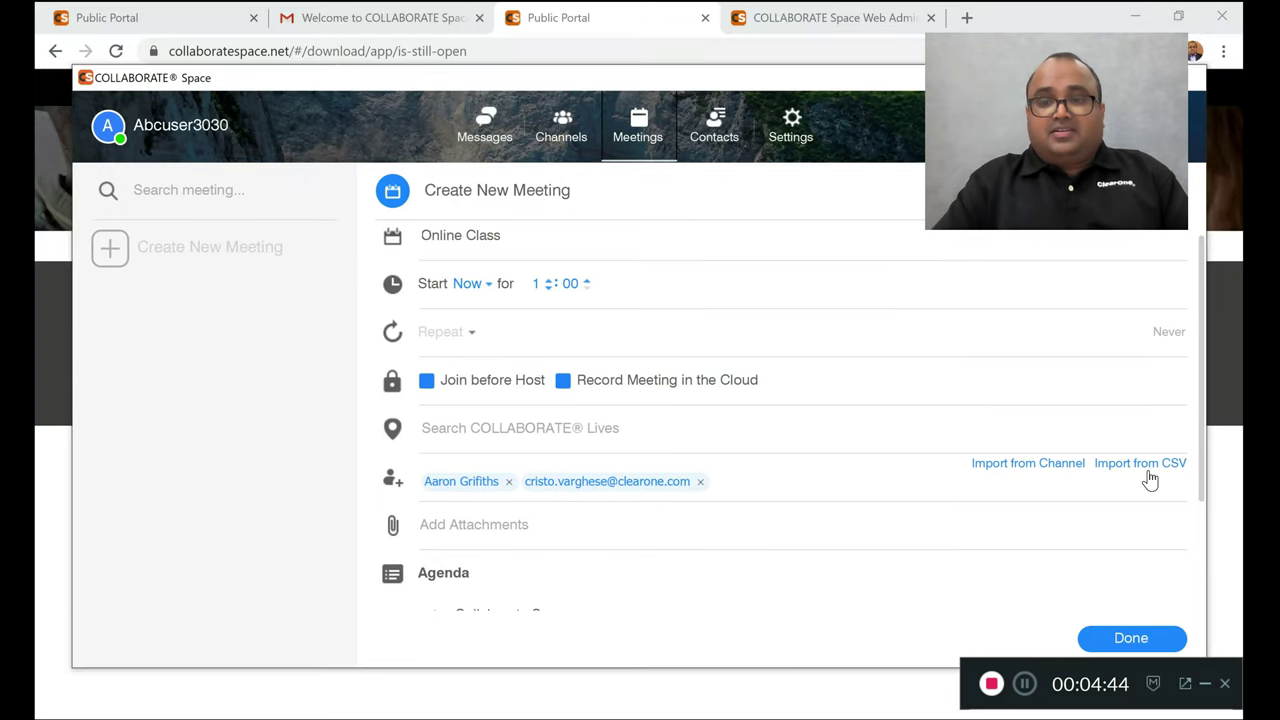
Press Done to create the Online Class meeting and review its attendees and agenda
{"action": "left_click", "coordinate": [1131, 639]}
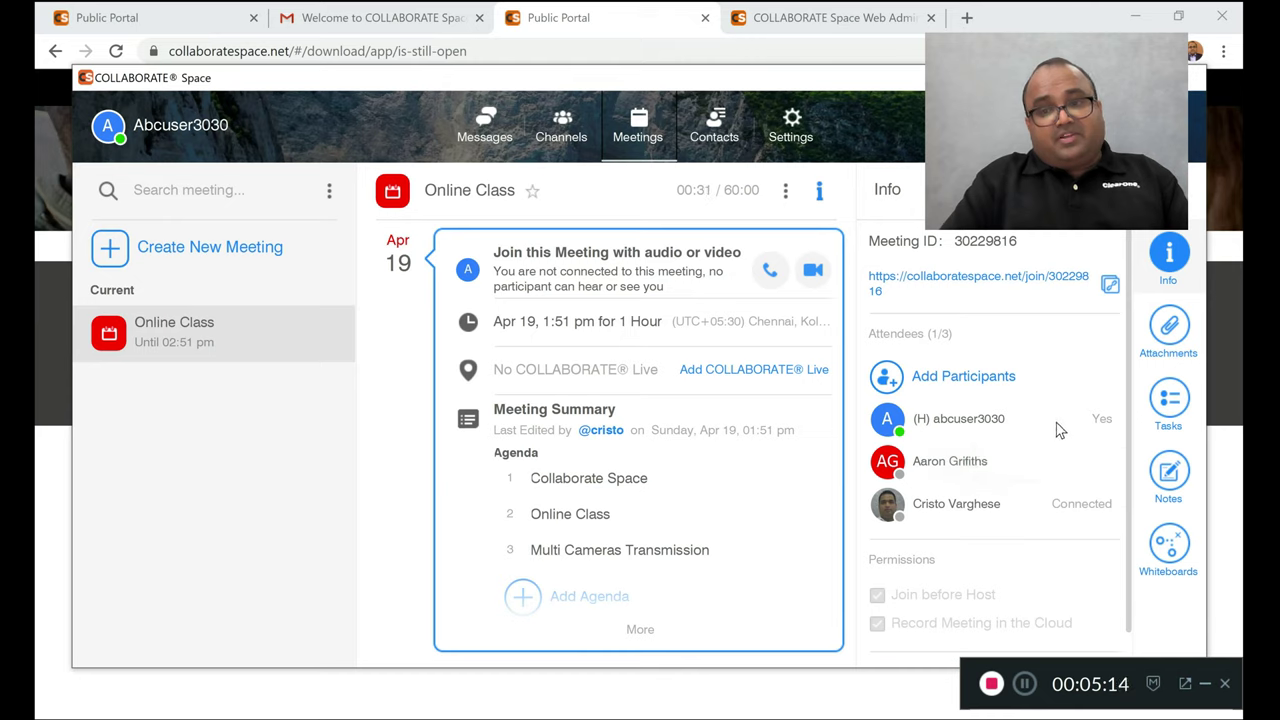
{"action": "mouse_move", "coordinate": [1064, 510]}
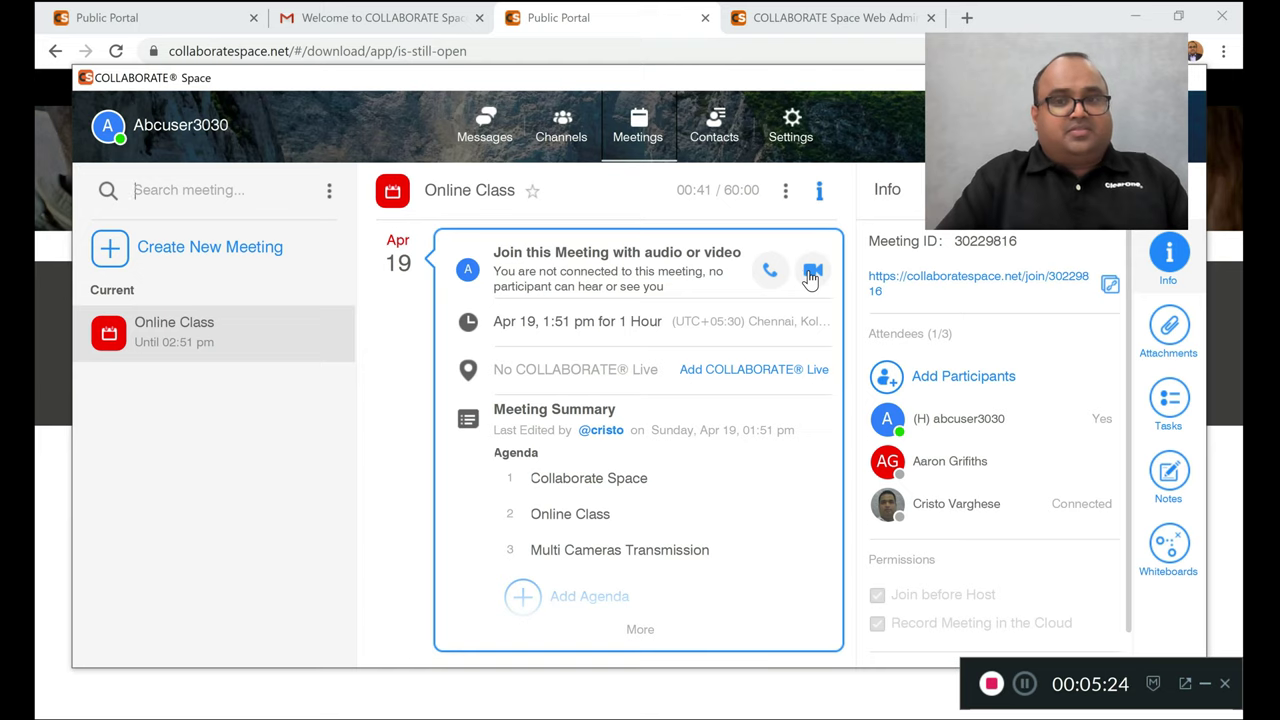
Join the Online Class meeting by video, then hang up to bring up End meeting or Leave
{"action": "left_click", "coordinate": [811, 272]}
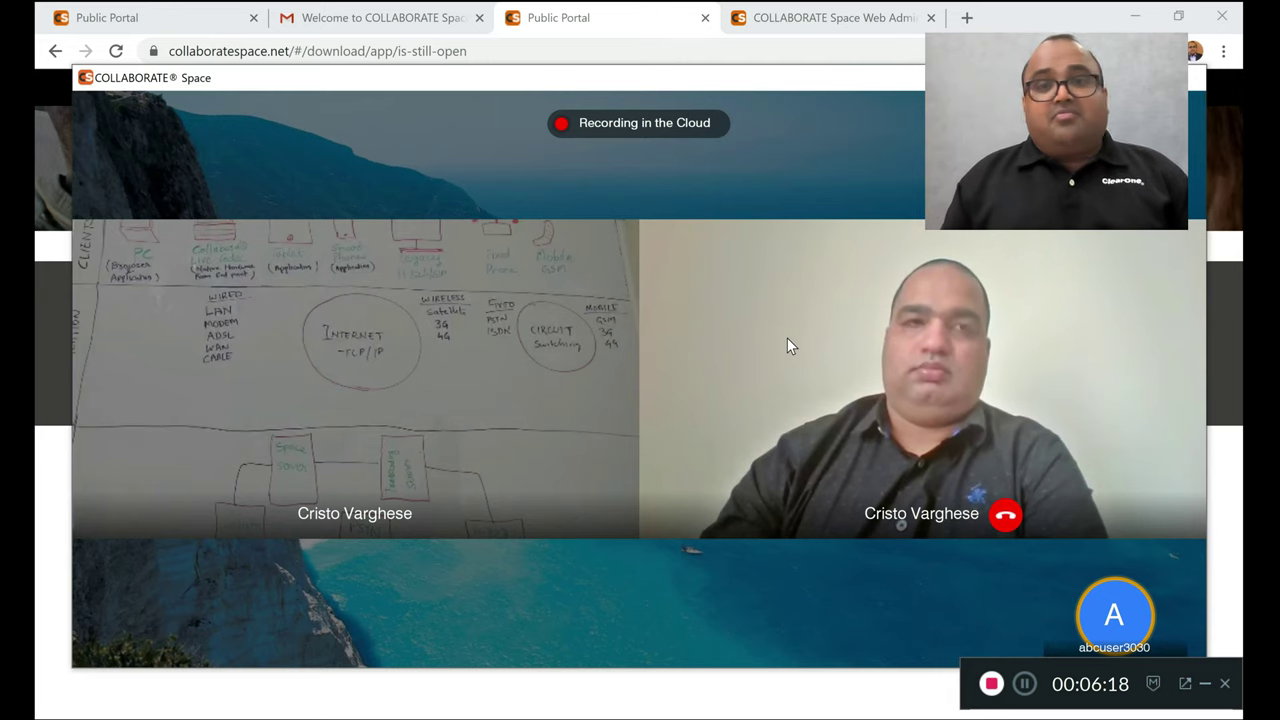
{"action": "mouse_move", "coordinate": [608, 555]}
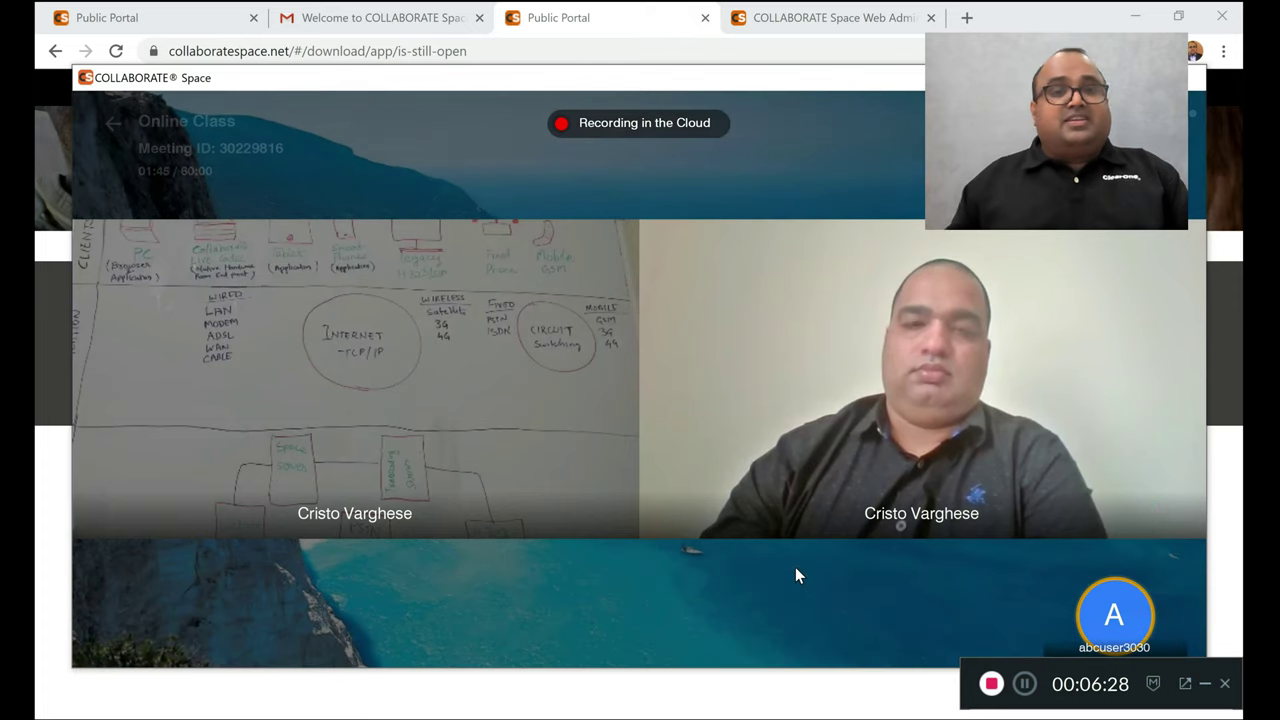
{"action": "mouse_move", "coordinate": [854, 570]}
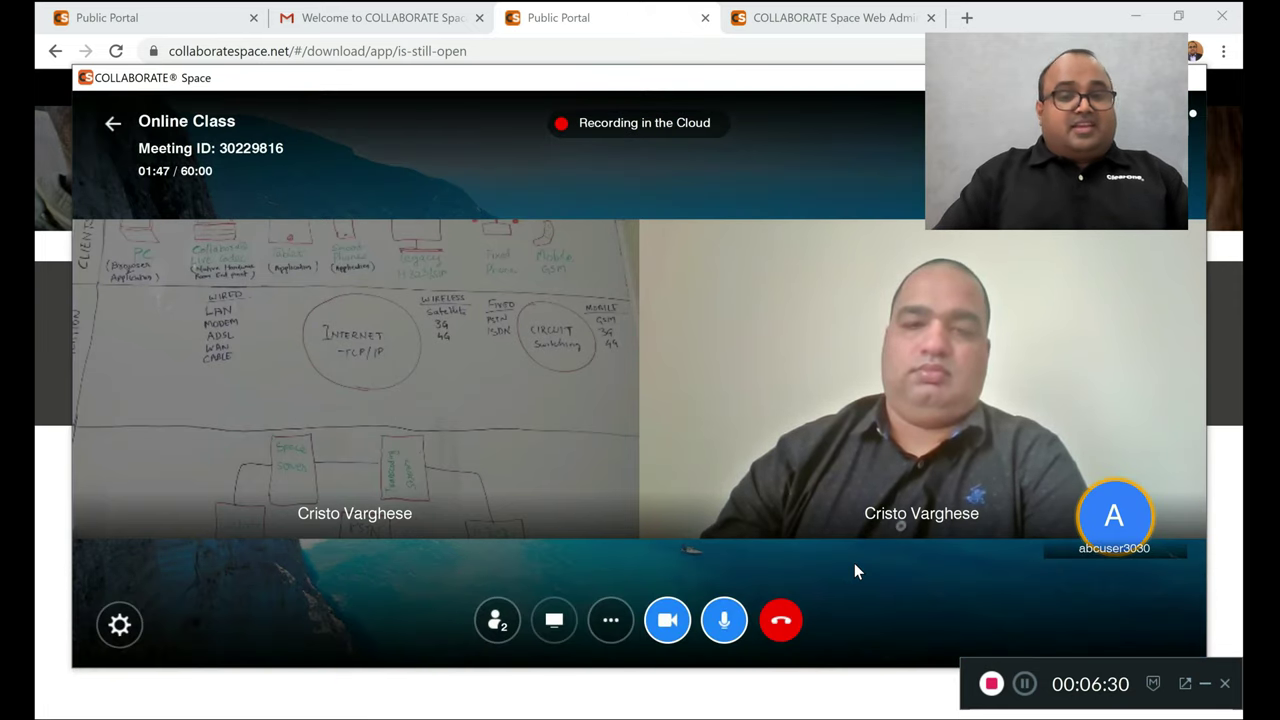
{"action": "left_click", "coordinate": [782, 618]}
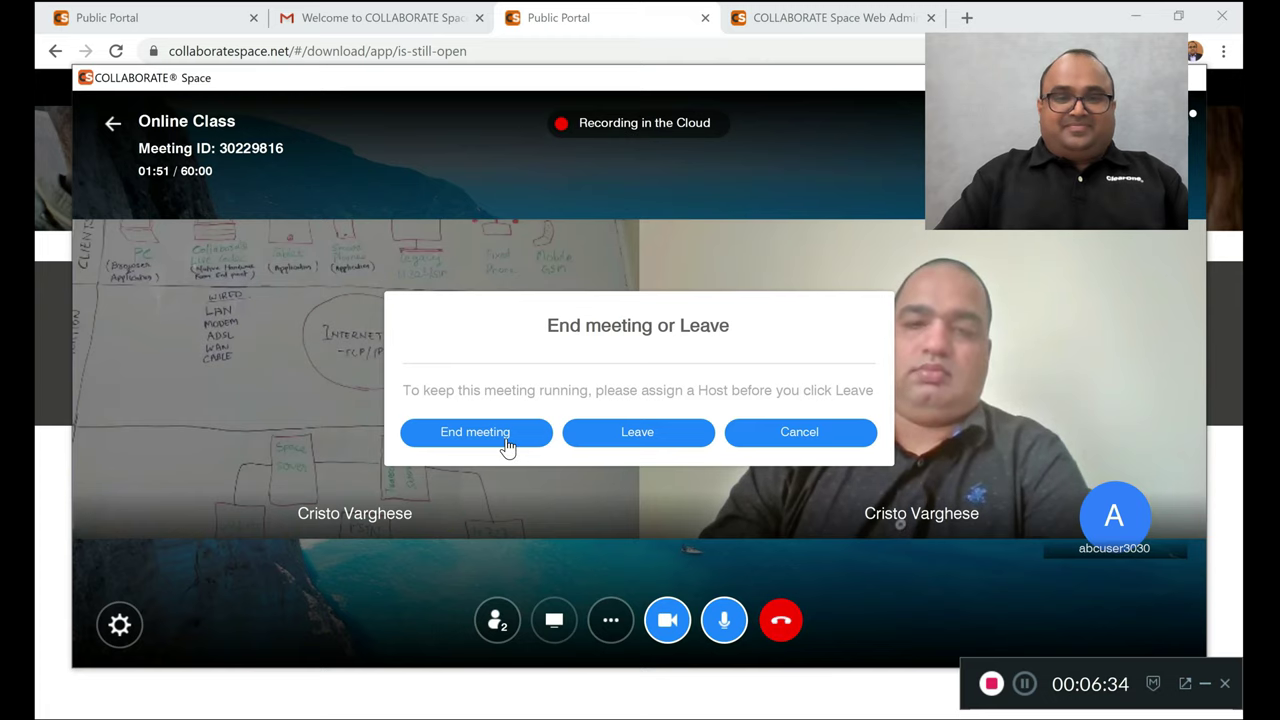